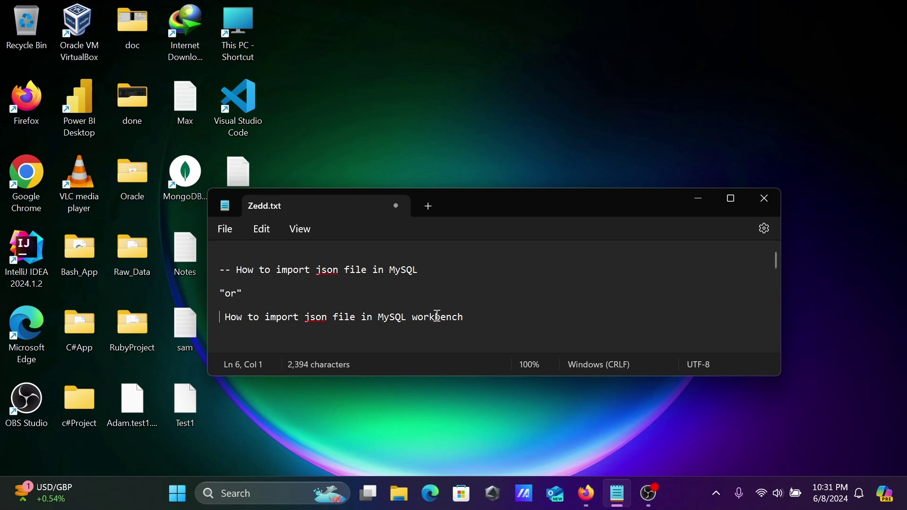
- Minimize the Notepad notes and select Adam.test1.json on the desktop
left_click(702, 195)
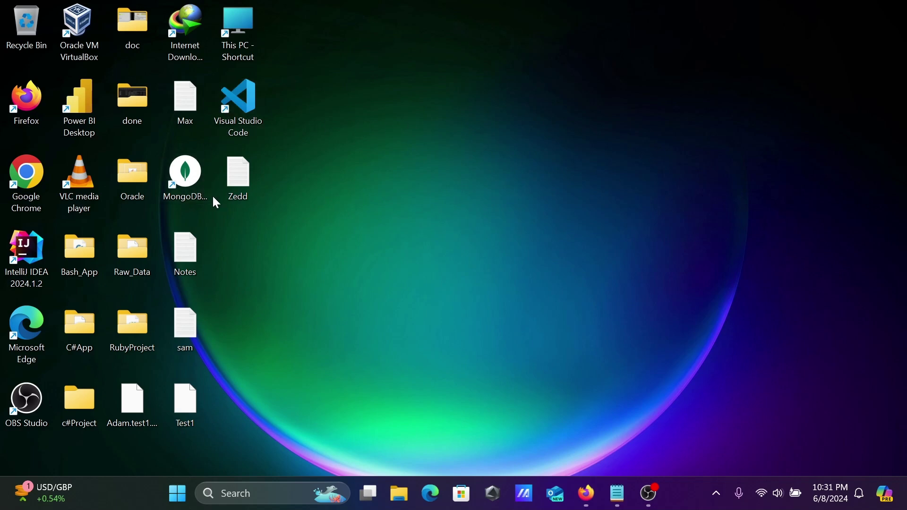
left_click(137, 401)
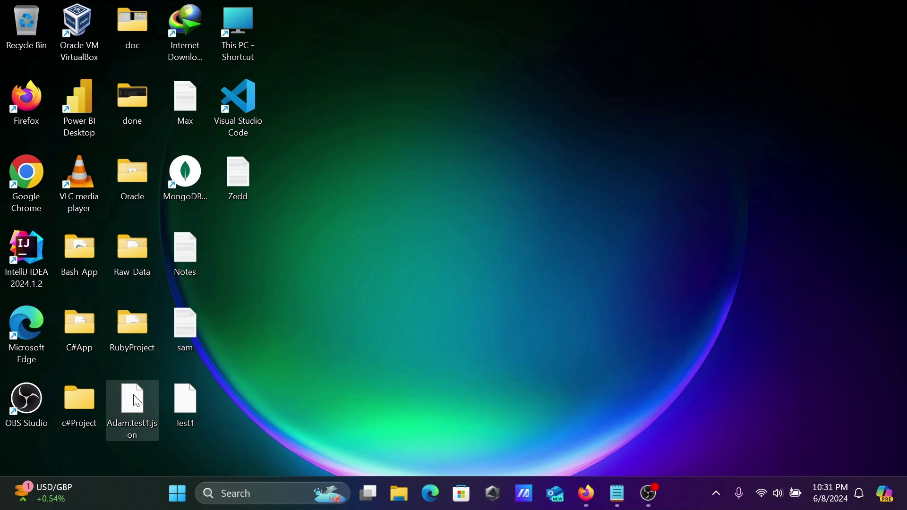
left_click(280, 374)
- Check Adam.test1.json's properties, a 3.34 KB JSON file on the Desktop, then cancel
right_click(148, 409)
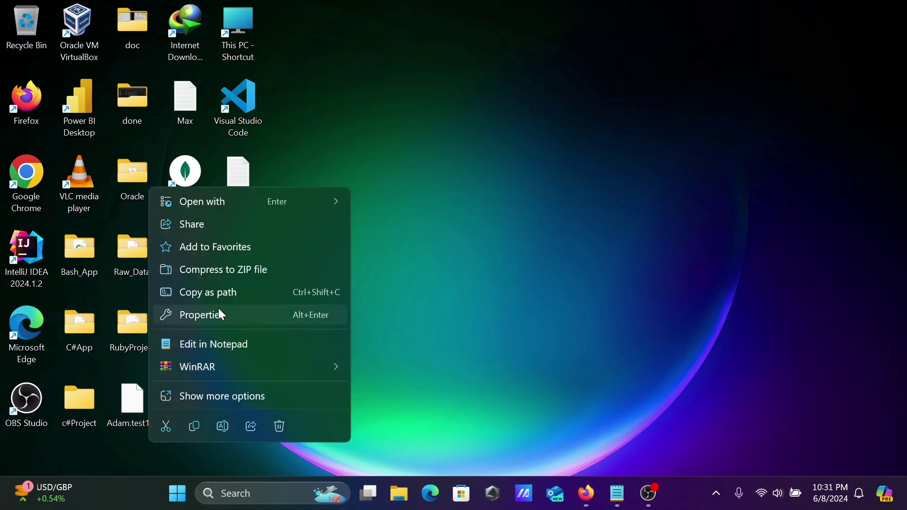
left_click(205, 314)
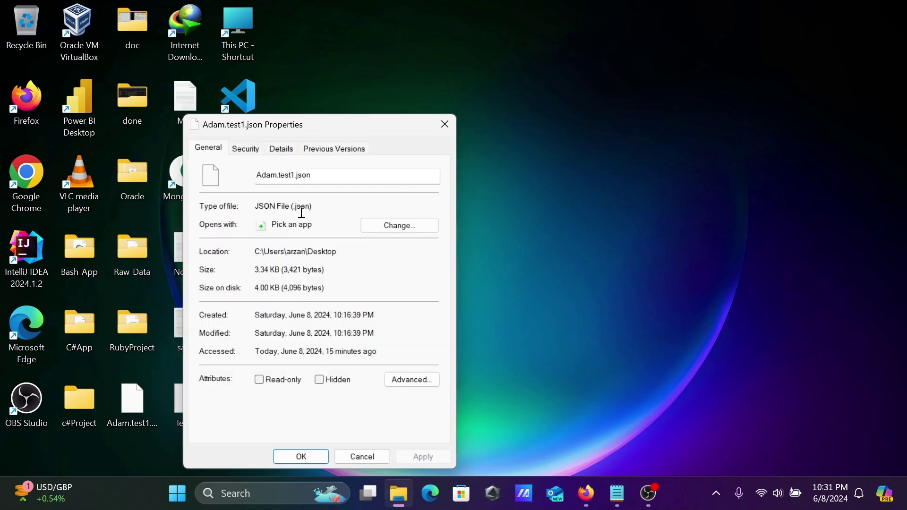
left_click(362, 457)
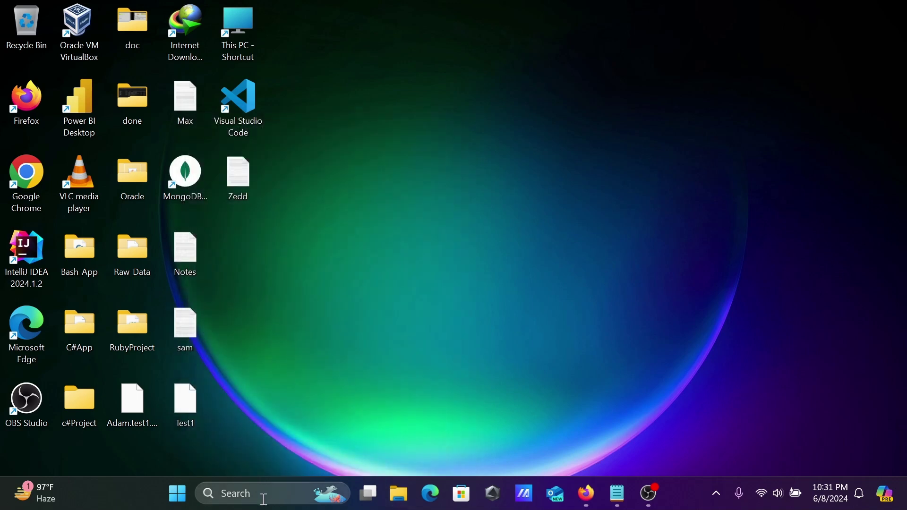
- Launch MySQL Workbench from Windows search and log into Local instance MySQL80 with the root password
left_click(251, 488)
type("w")
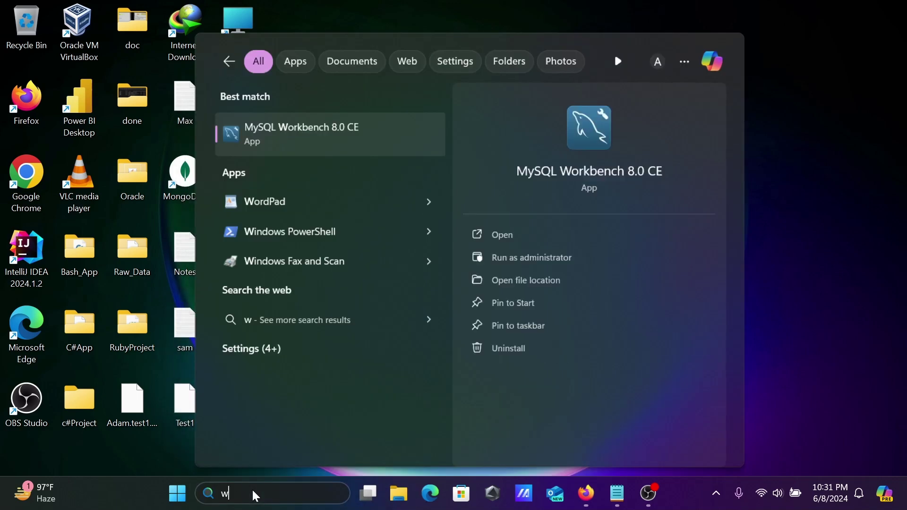
type("or")
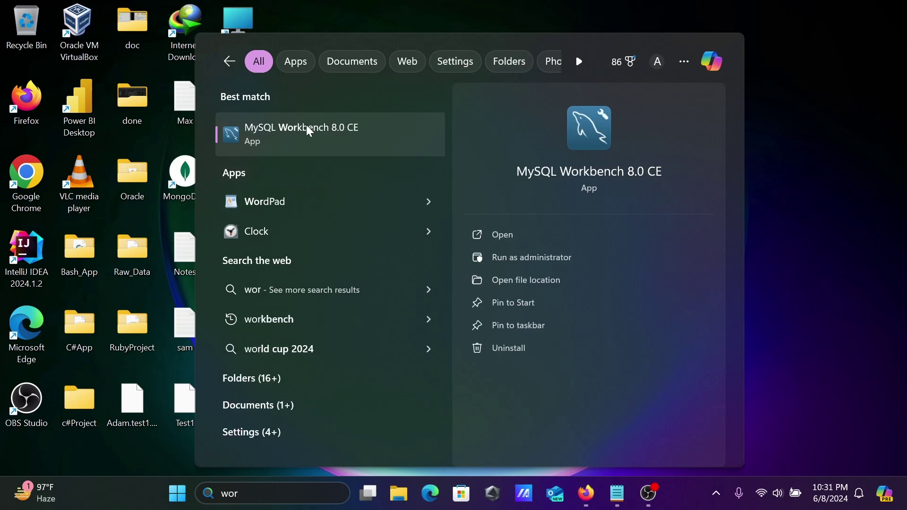
left_click(305, 124)
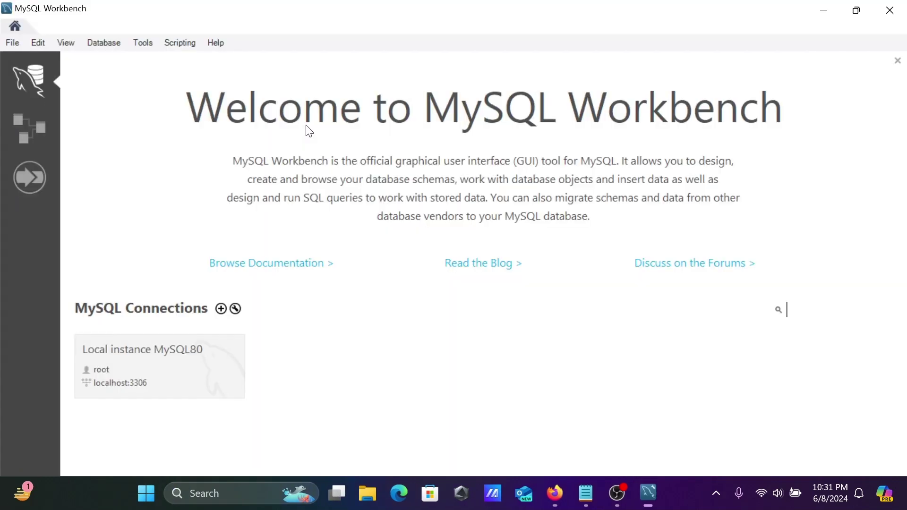
left_click(126, 372)
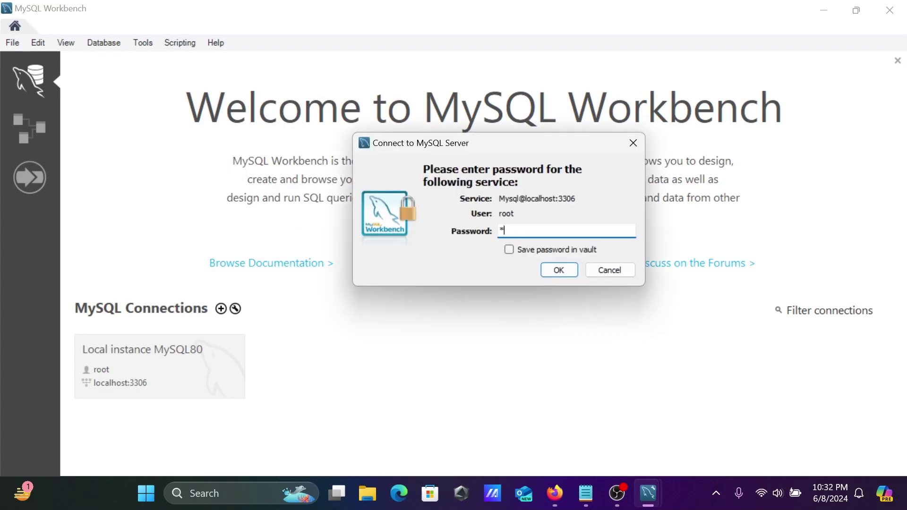
key("Return")
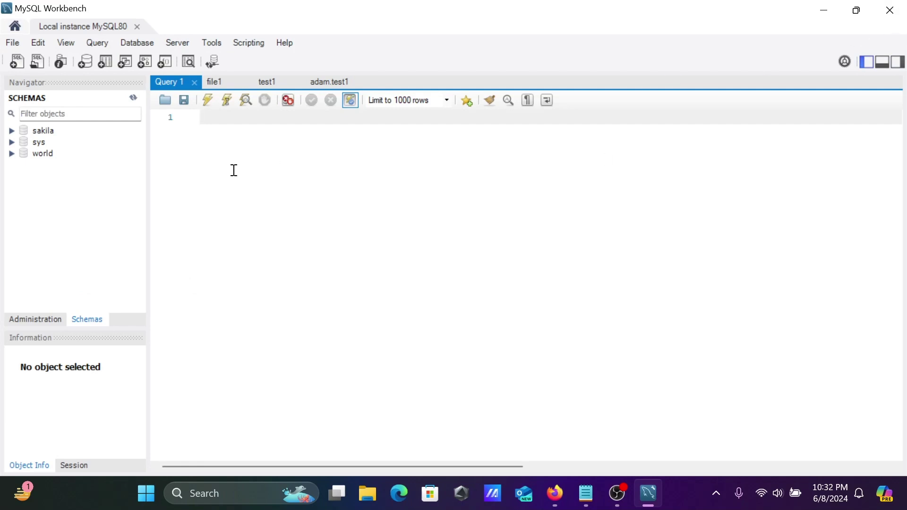
- Expand sakila and its Tables, then launch the Table Data Import Wizard on sakila
mouse_move(43, 131)
left_click(12, 131)
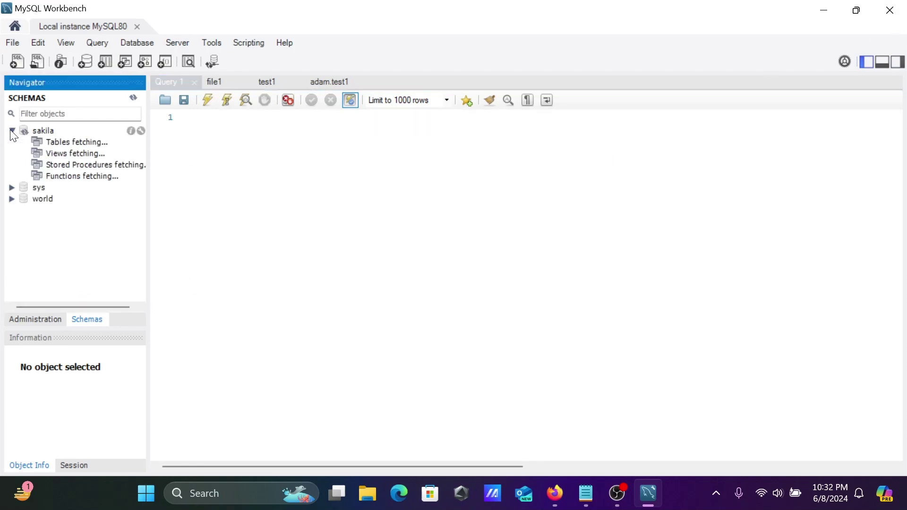
left_click(24, 143)
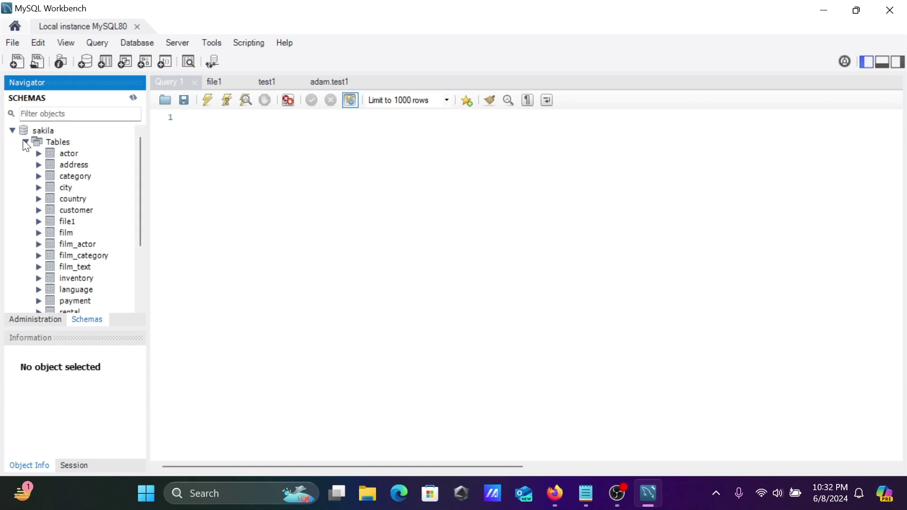
right_click(42, 130)
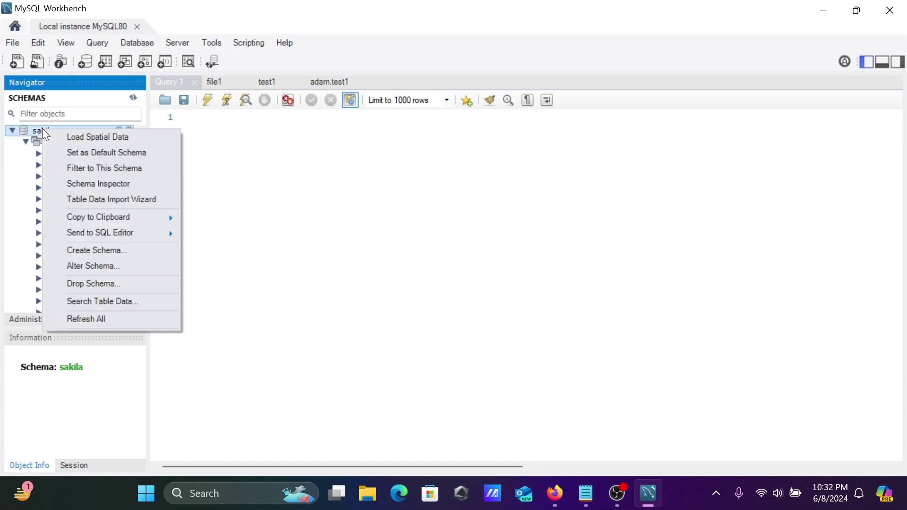
left_click(115, 198)
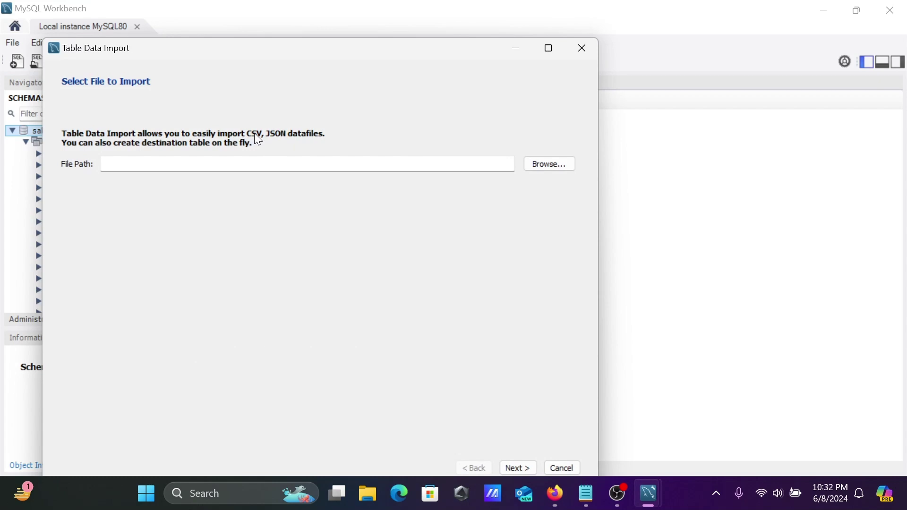
- Browse to the Desktop, filter to JSON files, and choose Adam.test1.json
left_click(547, 169)
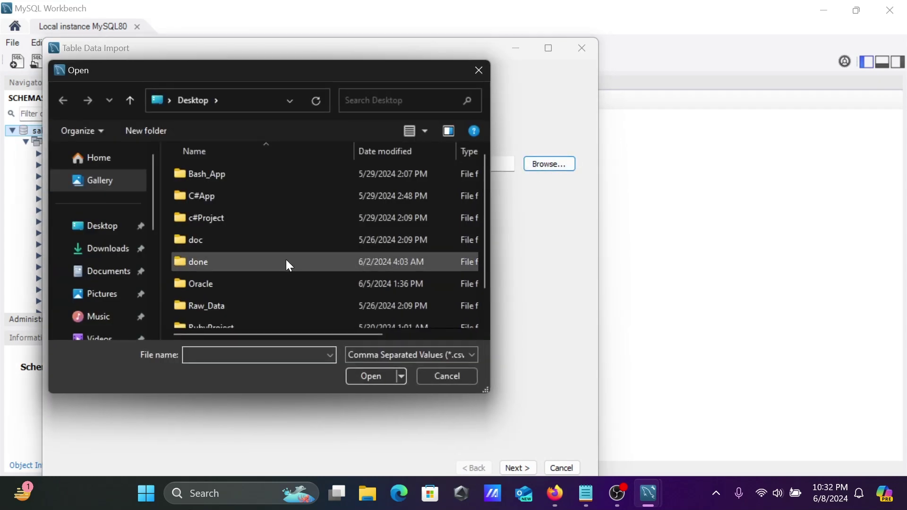
left_click(103, 226)
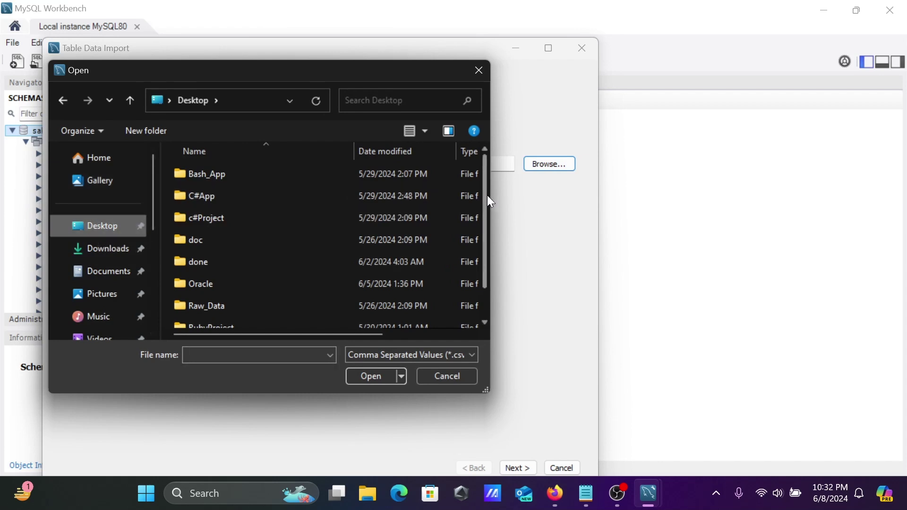
left_click_drag(487, 195, 486, 249)
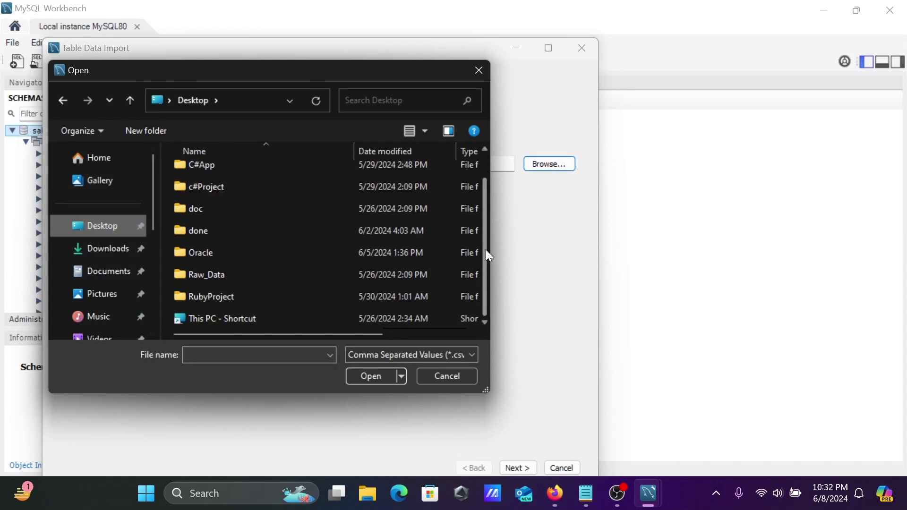
left_click(450, 352)
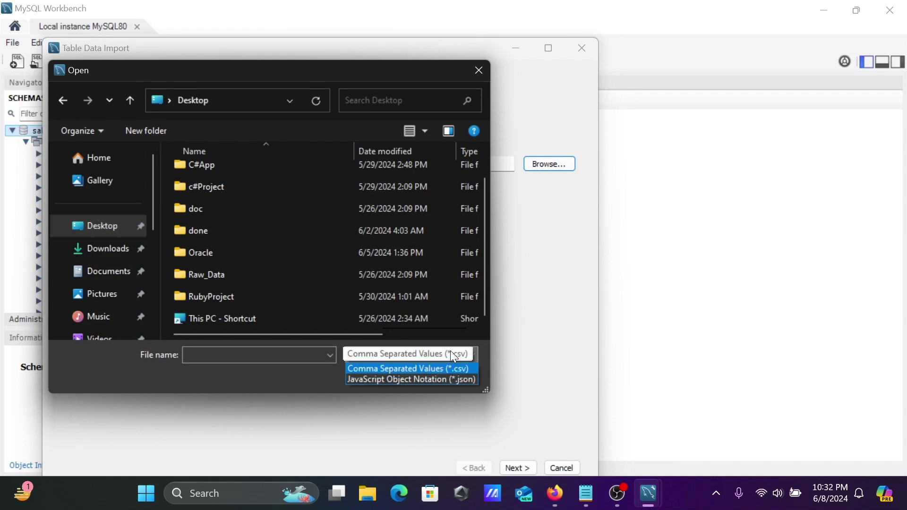
left_click(389, 379)
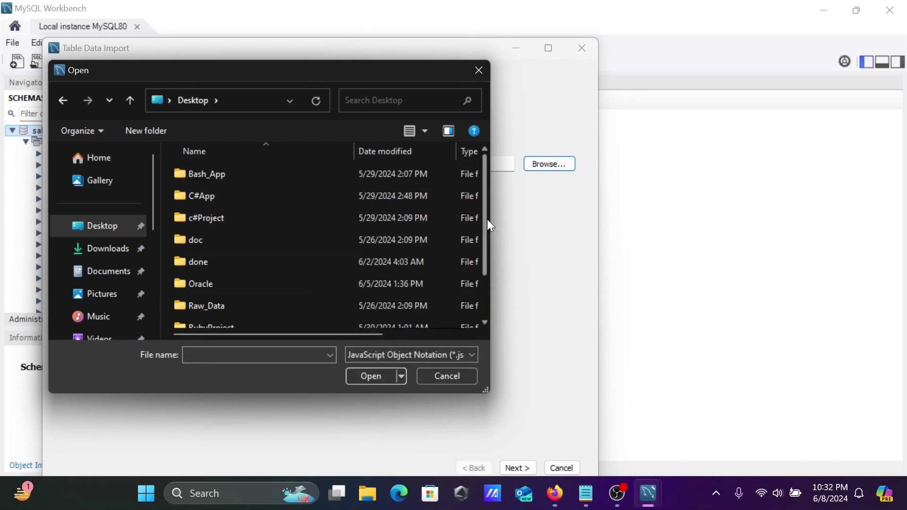
left_click_drag(487, 221, 487, 276)
left_click(214, 295)
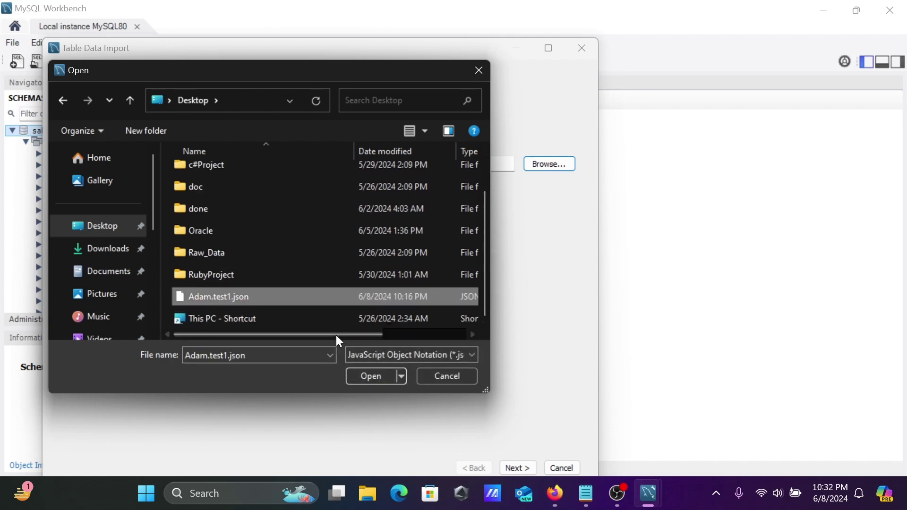
left_click(371, 376)
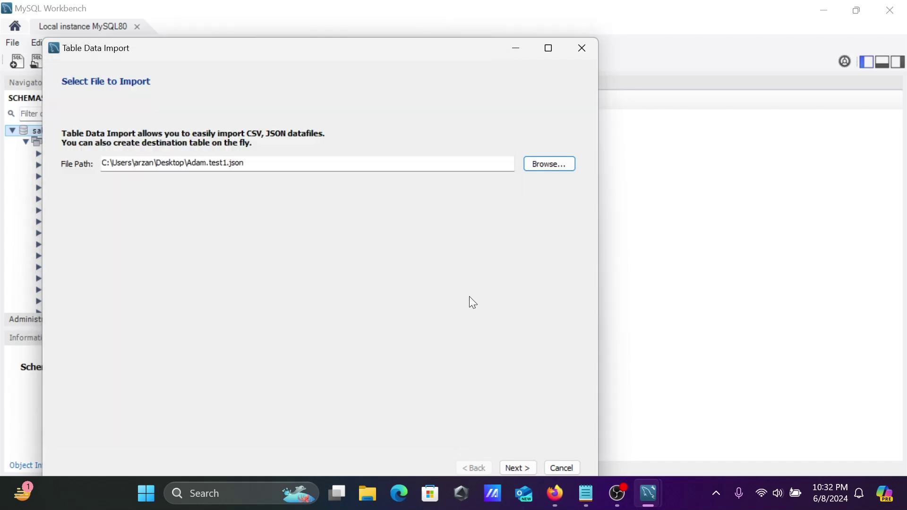
- Target a new sakila table named Employee with Drop table if exists enabled, then continue
left_click(517, 468)
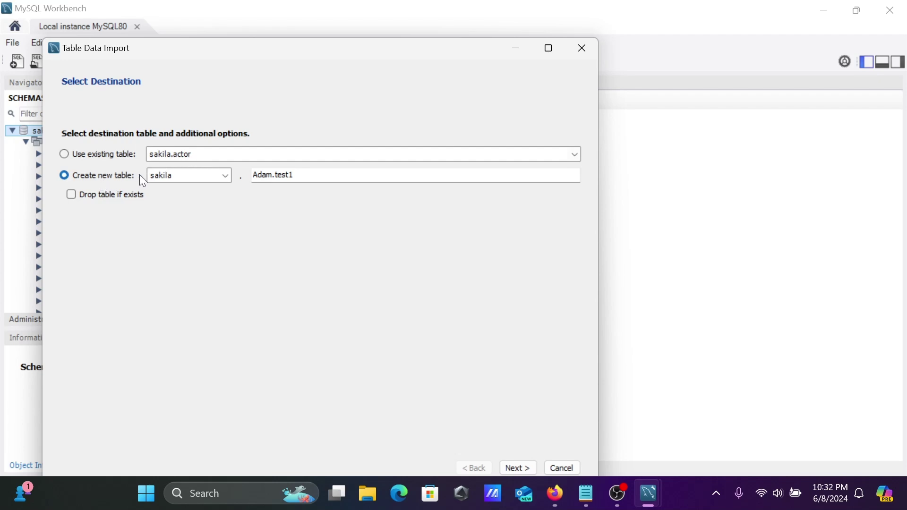
left_click(182, 177)
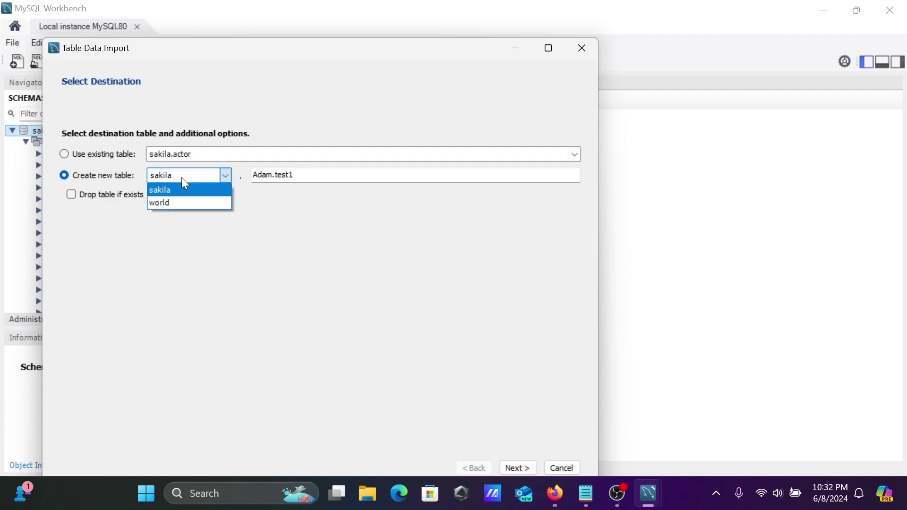
left_click(181, 177)
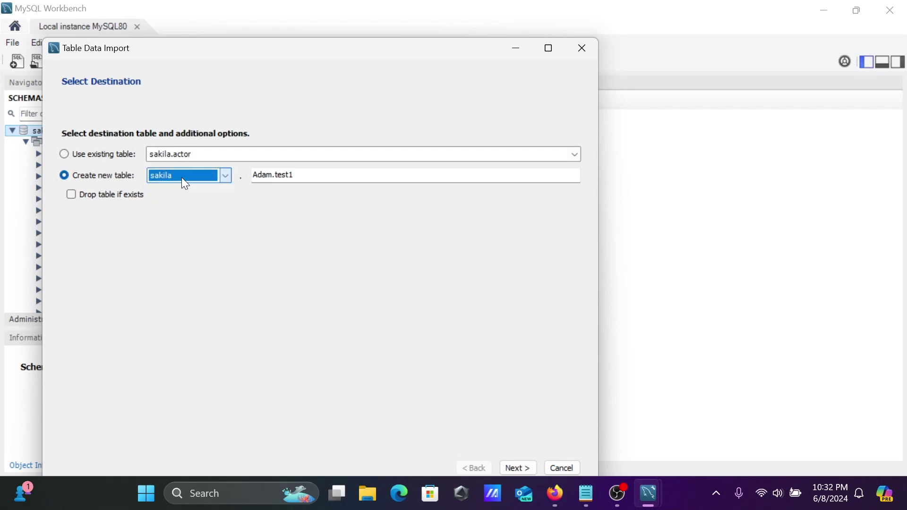
left_click(301, 176)
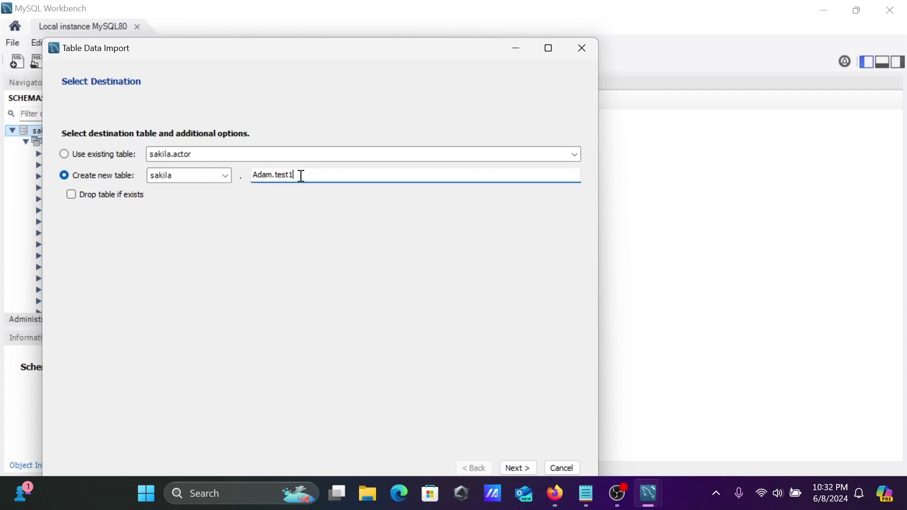
left_click_drag(301, 176, 247, 174)
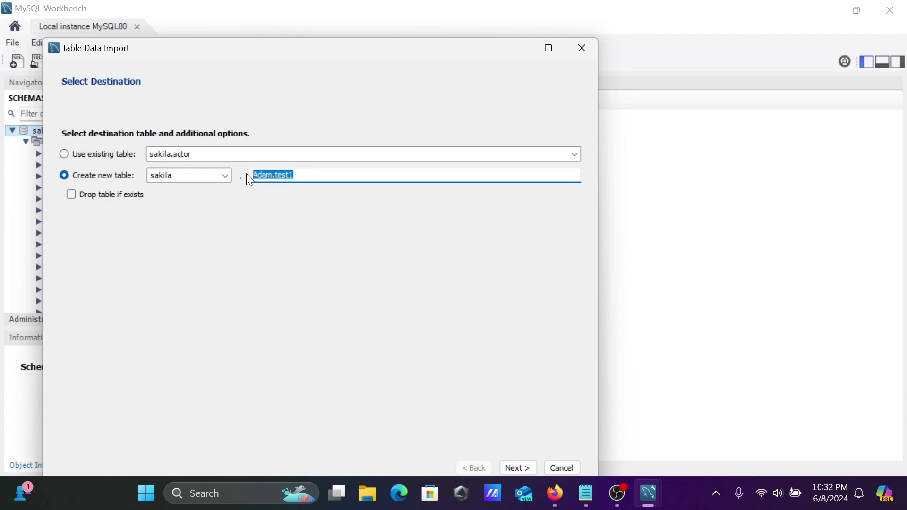
type("Employees")
key("BackSpace")
left_click(74, 193)
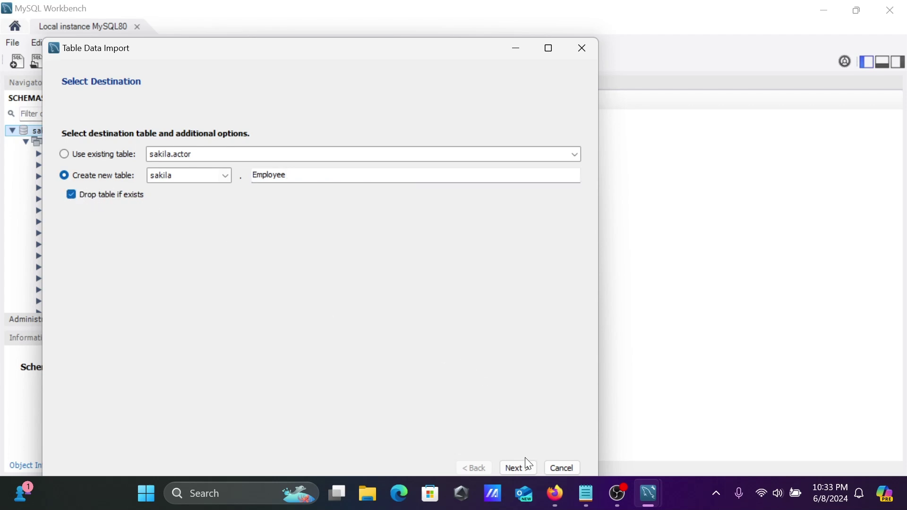
left_click(518, 468)
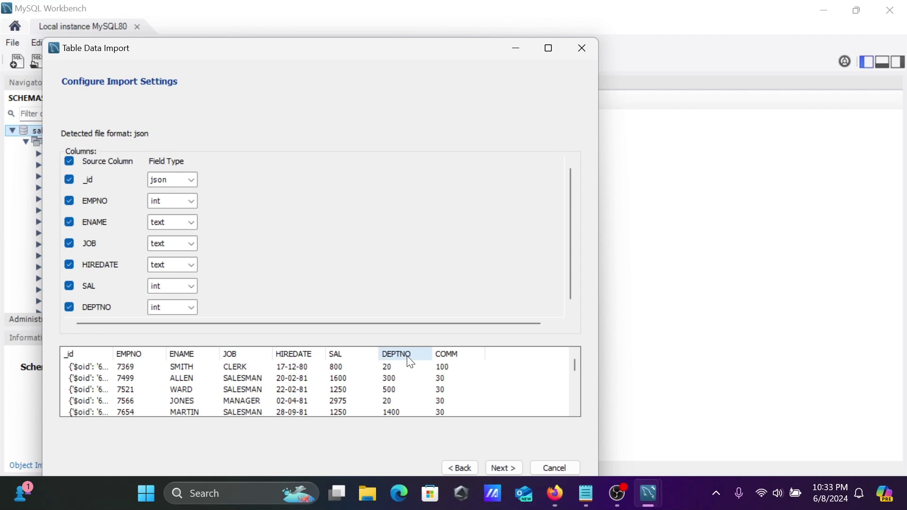
mouse_move(574, 364)
left_mouse_down()
mouse_move(571, 398)
mouse_move(561, 321)
left_mouse_up()
- Uncheck the _id source column and leave EMPNO's field type as int
left_click_drag(328, 48, 326, 31)
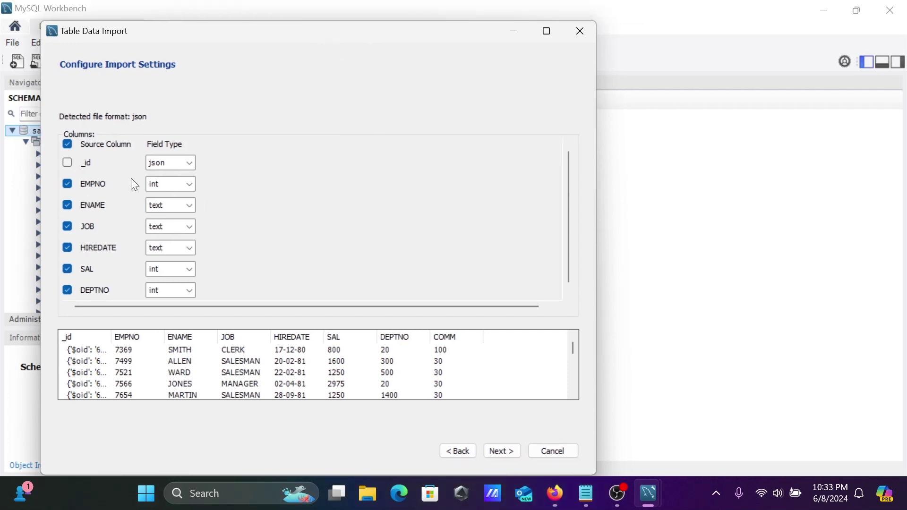
left_click(174, 183)
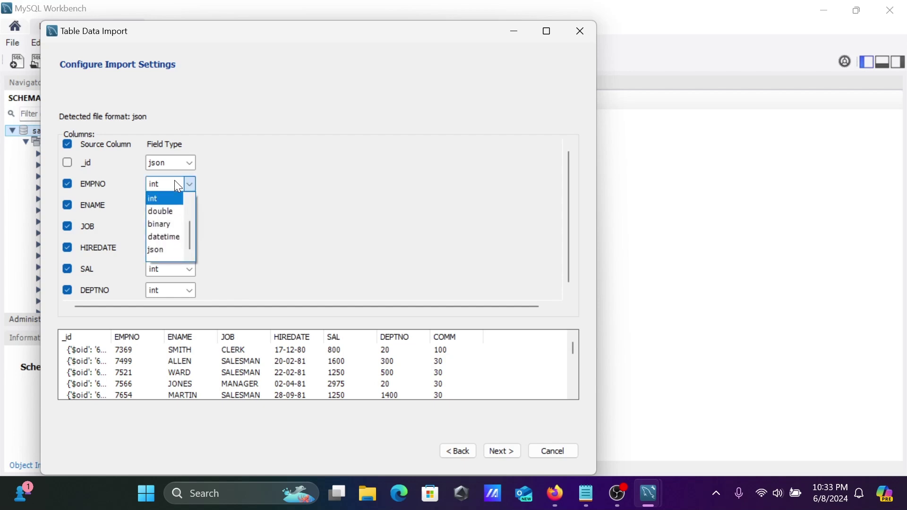
left_click(174, 183)
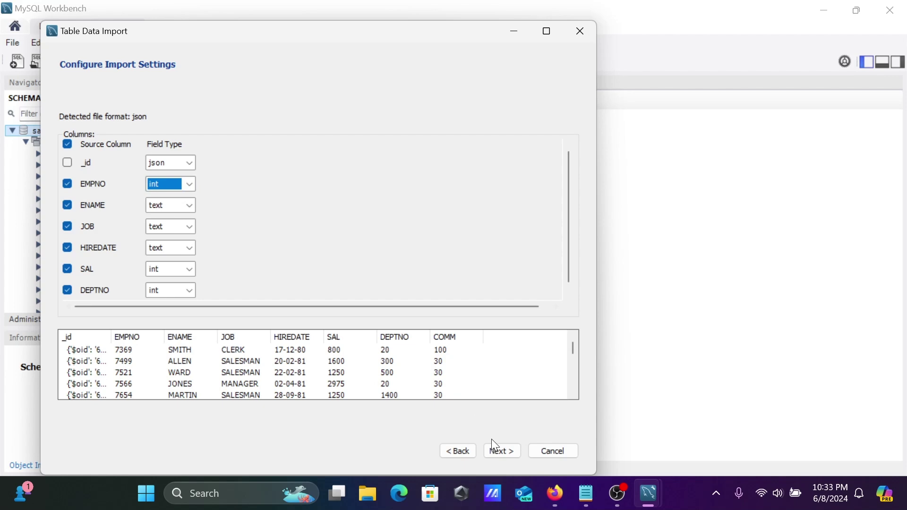
- Execute the import of 5 records into sakila.employee and finish the wizard
left_click(500, 452)
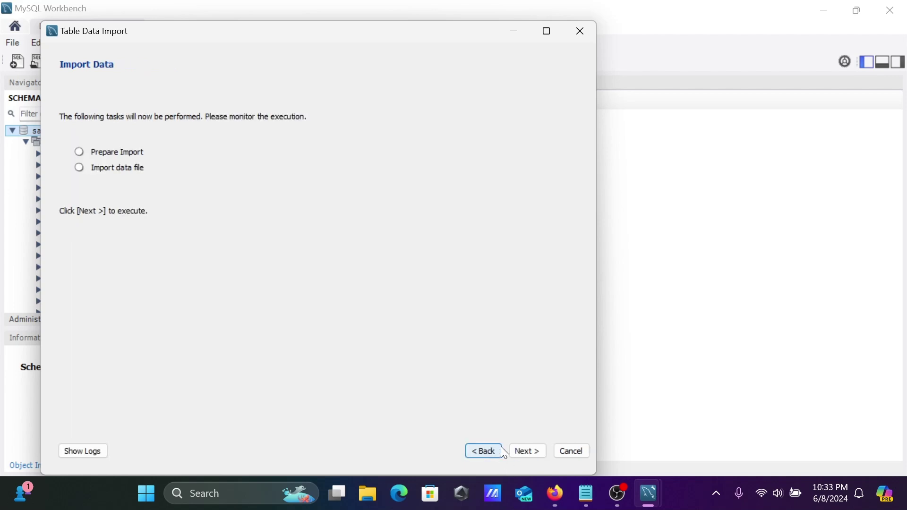
left_click(525, 451)
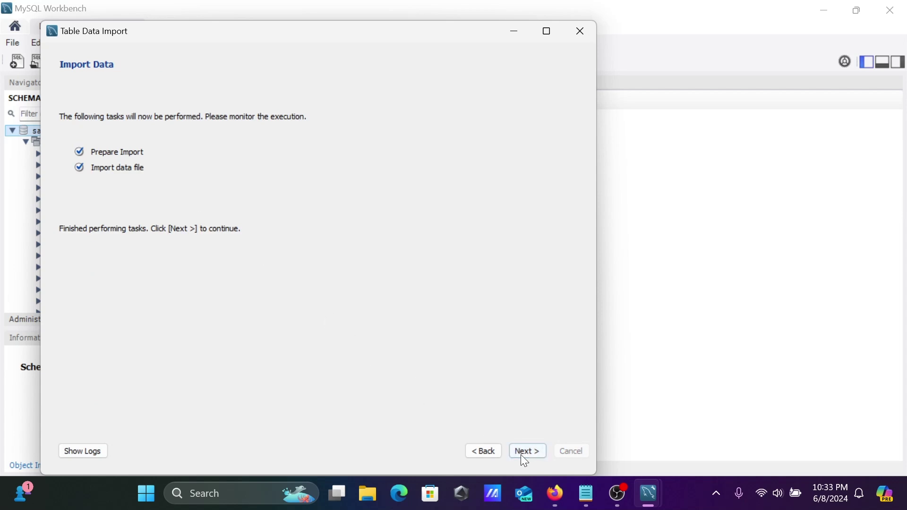
left_click(528, 451)
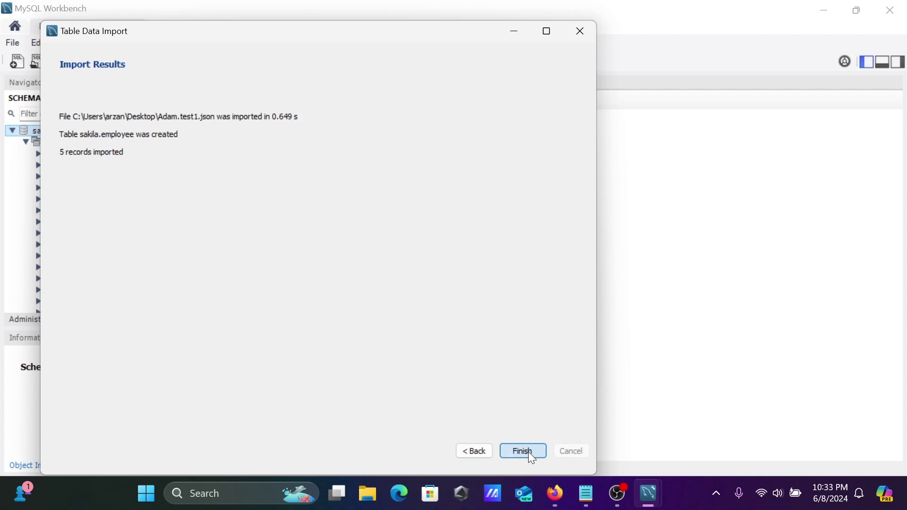
left_click(528, 452)
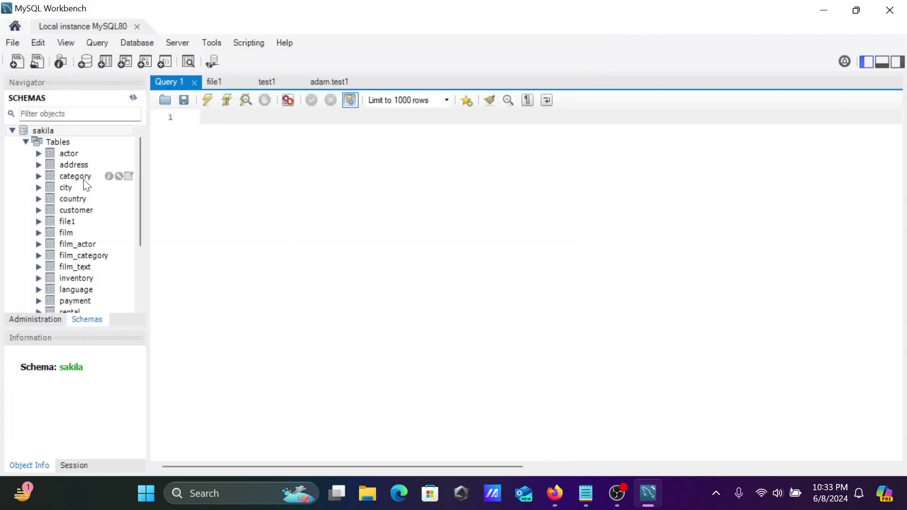
- Refresh sakila's tables, run Select Rows - Limit 1000 on employee, and enlarge the result grid
left_click(48, 142)
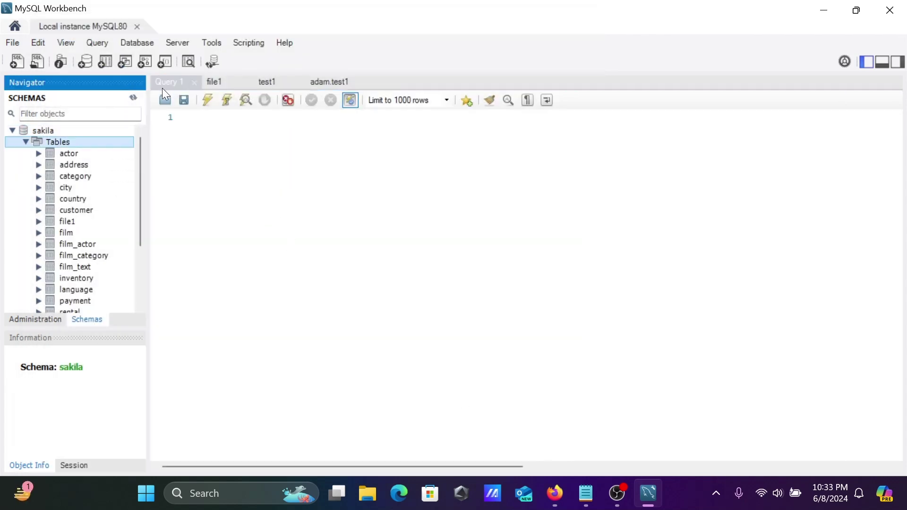
left_click(134, 98)
mouse_move(85, 187)
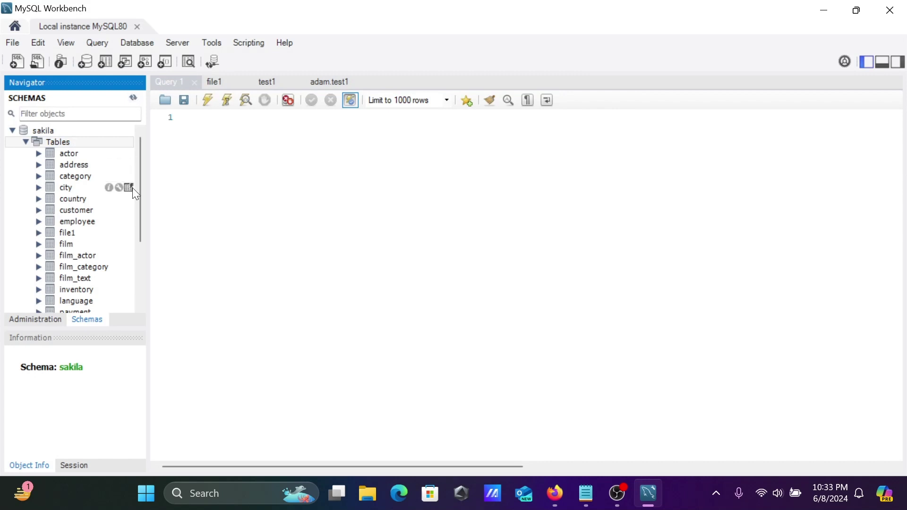
left_click(68, 220)
right_click(68, 220)
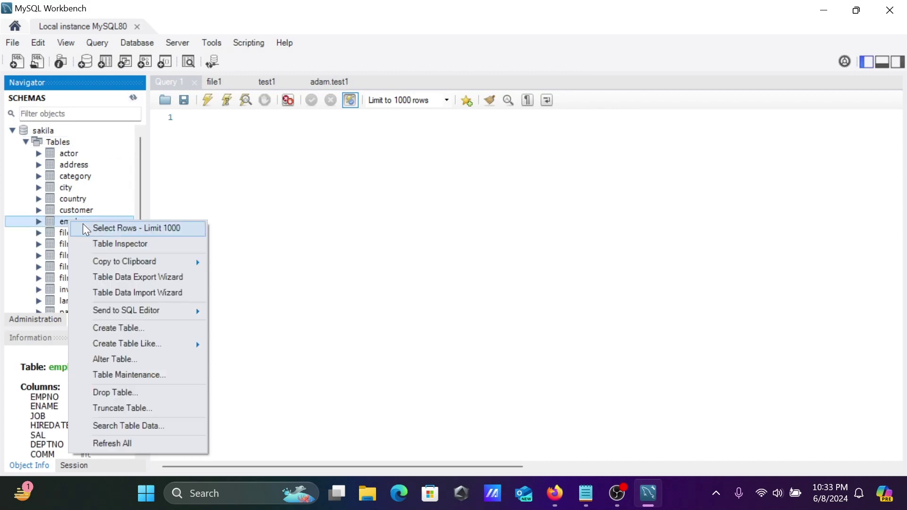
left_click(96, 227)
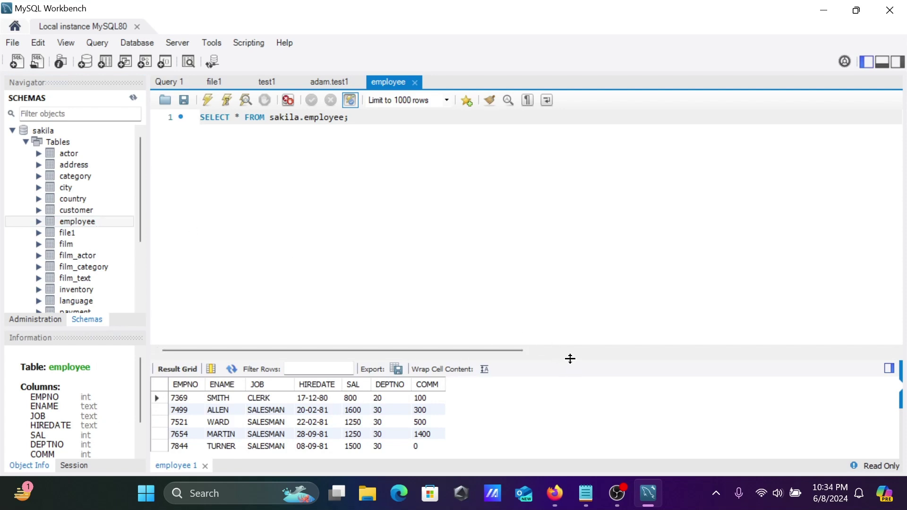
left_click_drag(570, 357, 553, 259)
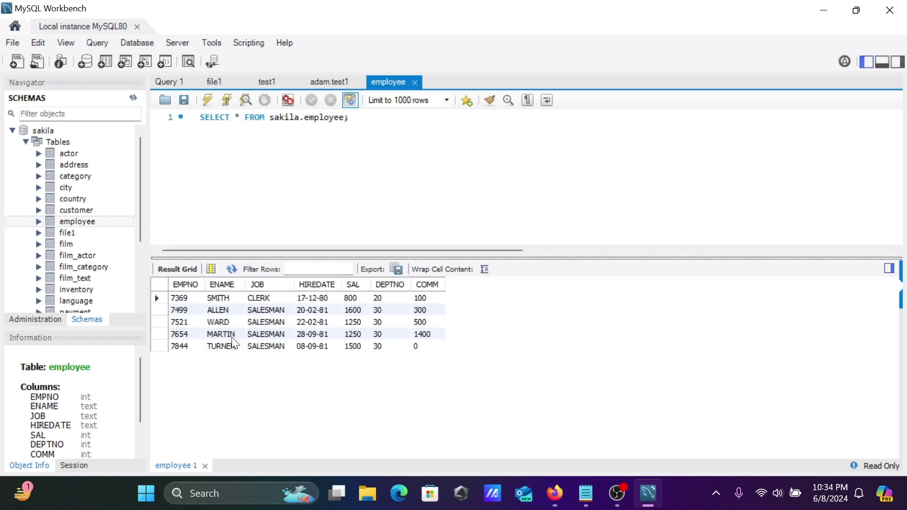
left_click(247, 191)
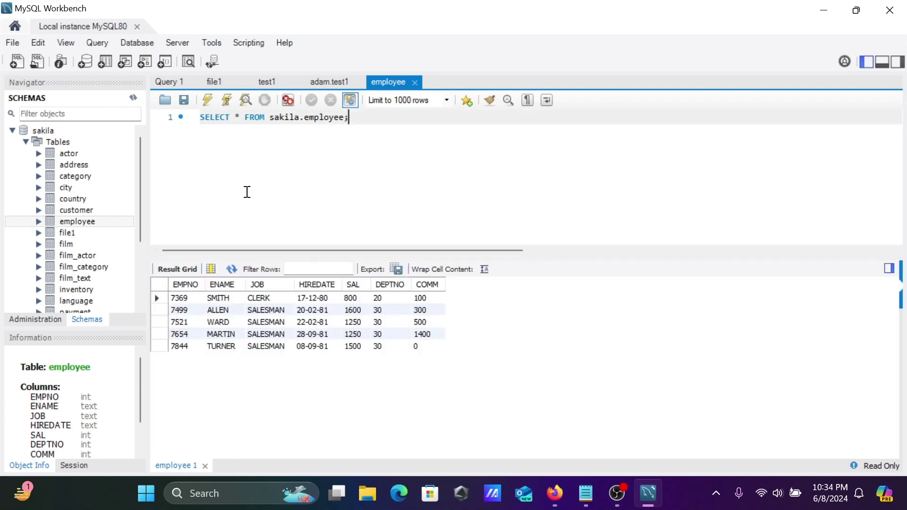
- Open the Table Data Import Wizard on the sakila schema again
right_click(56, 140)
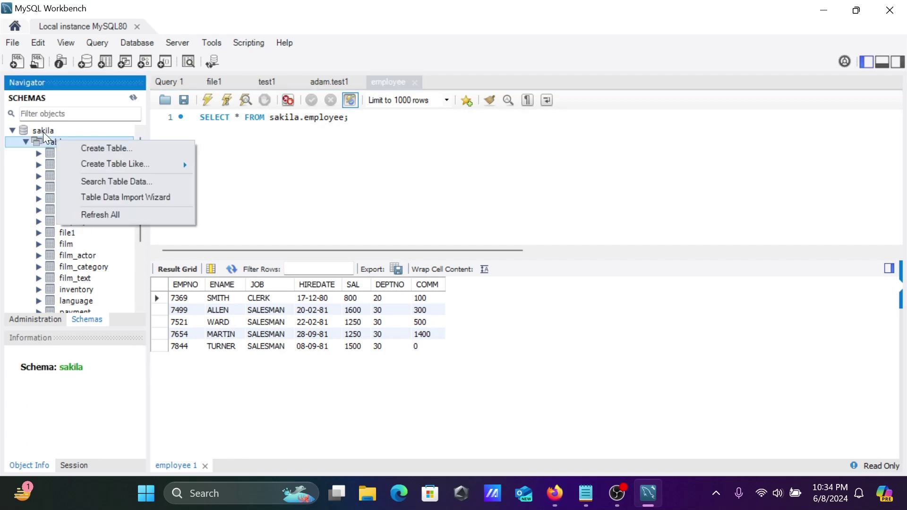
left_click(44, 131)
right_click(43, 132)
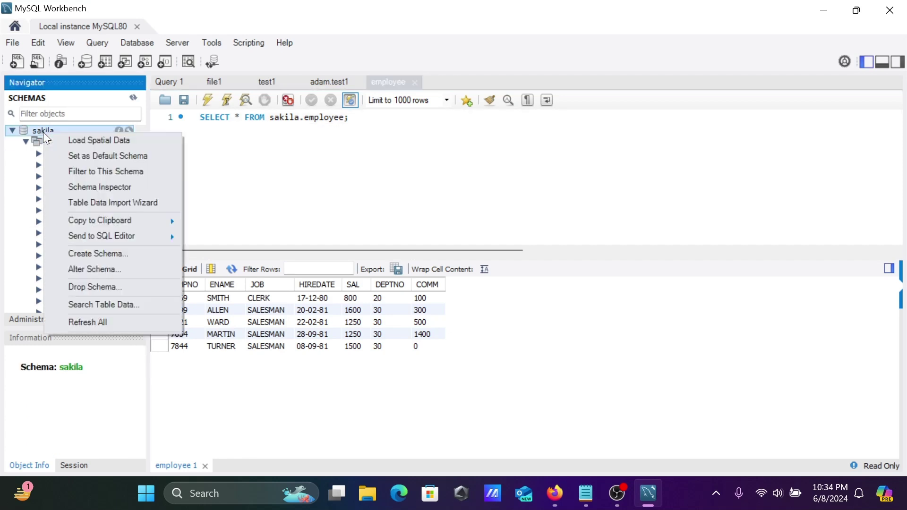
left_click(124, 202)
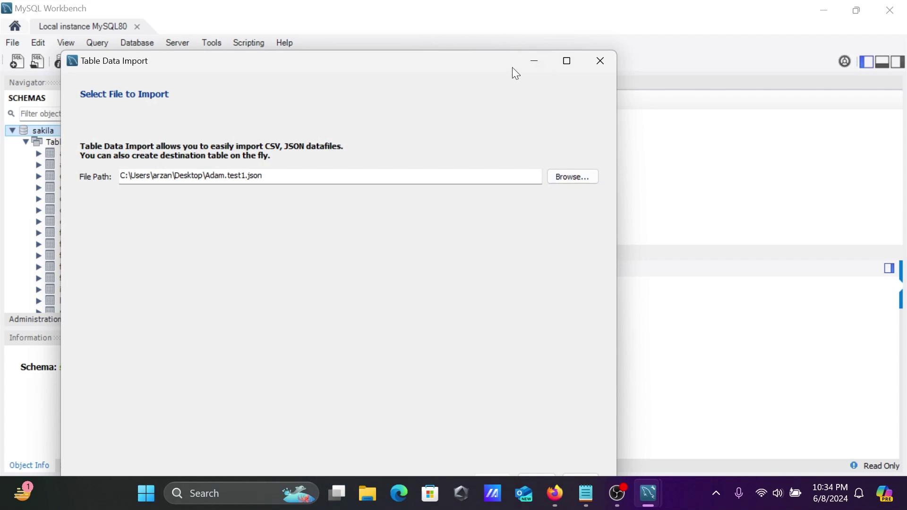
left_click_drag(482, 60, 480, 45)
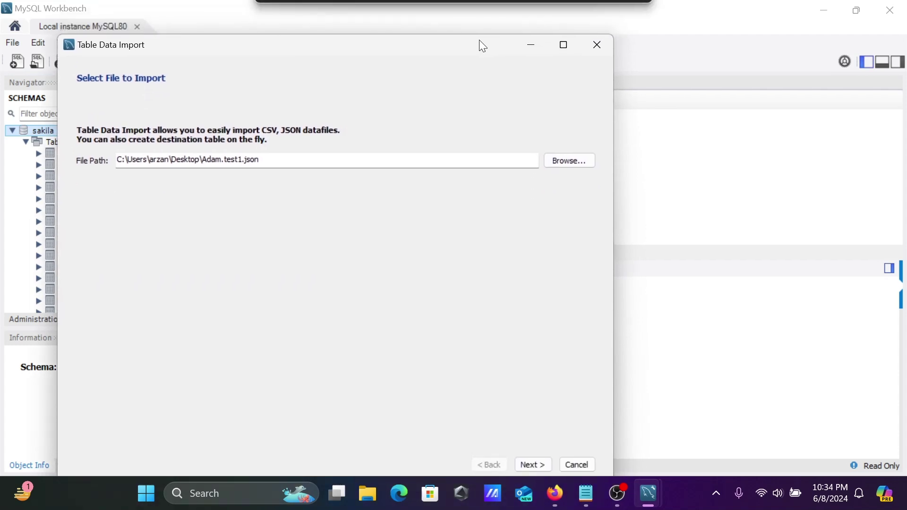
- Keep the Adam.test1.json path, create table Adam.test1 with all columns including _id, and run the import
left_click(529, 462)
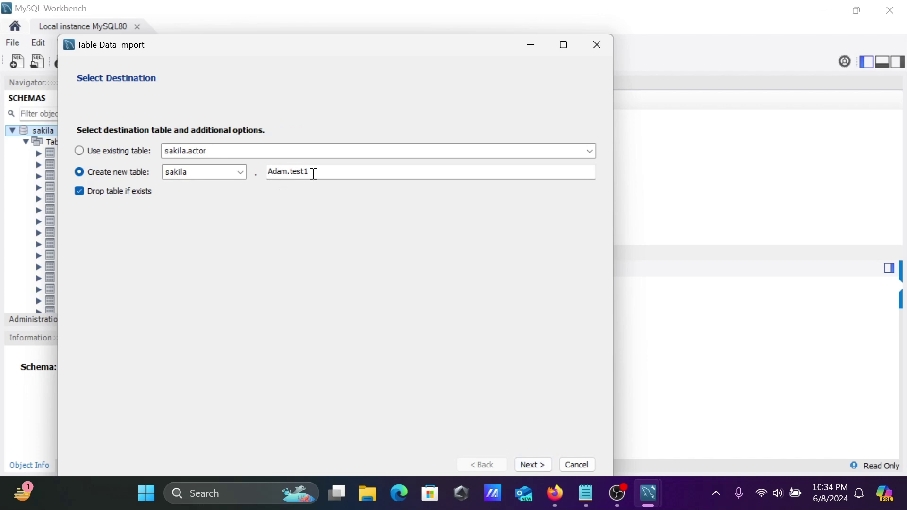
left_click(530, 462)
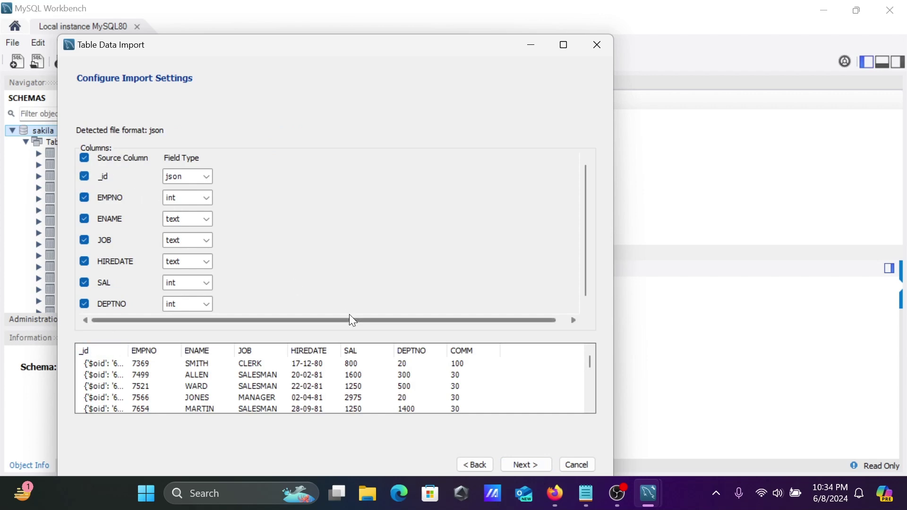
left_click(525, 464)
left_click(548, 463)
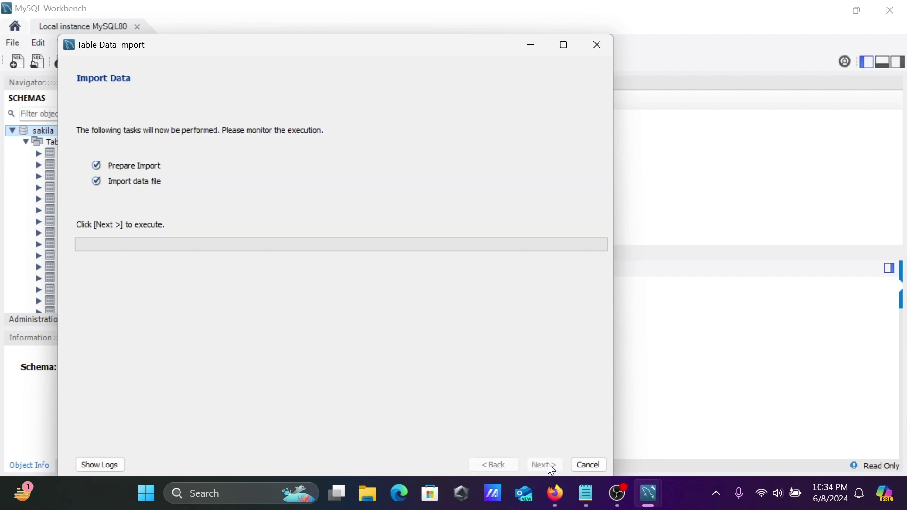
left_click(548, 463)
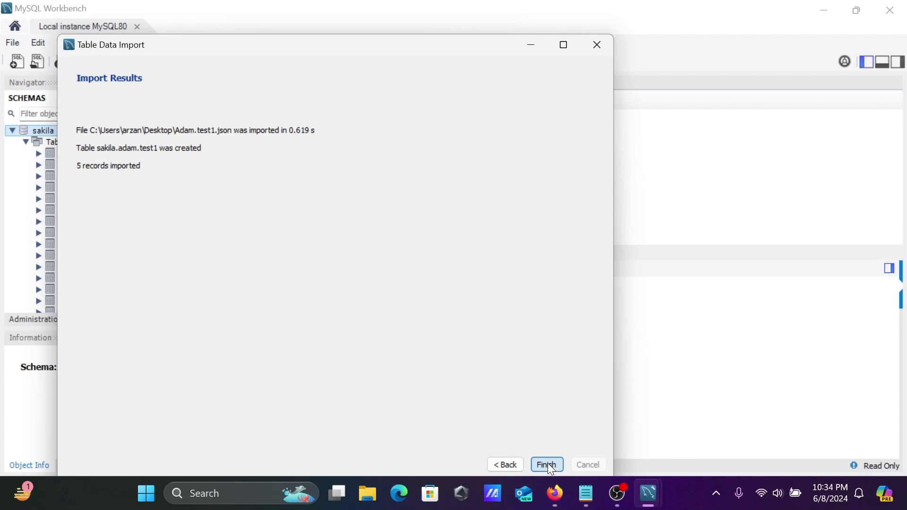
left_click(548, 464)
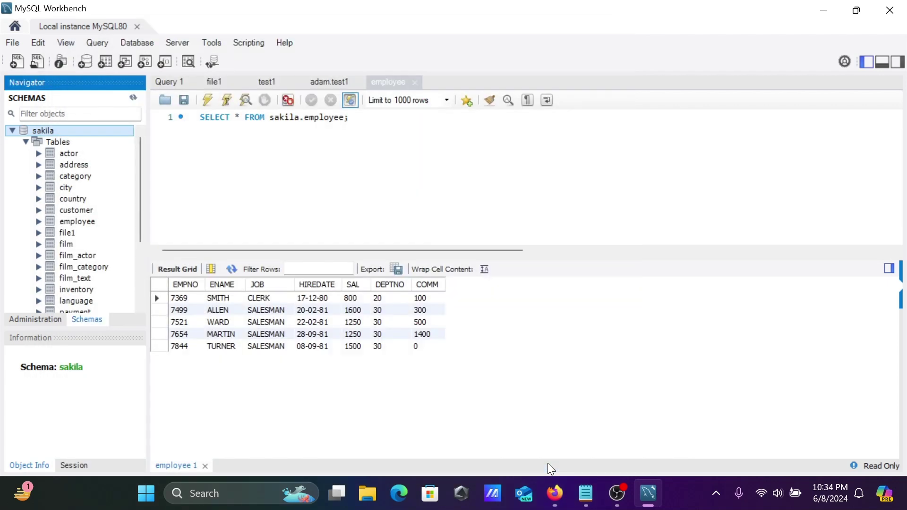
- Refresh the schema tree and select rows from adam.test1, then return to the employee results
left_click(132, 97)
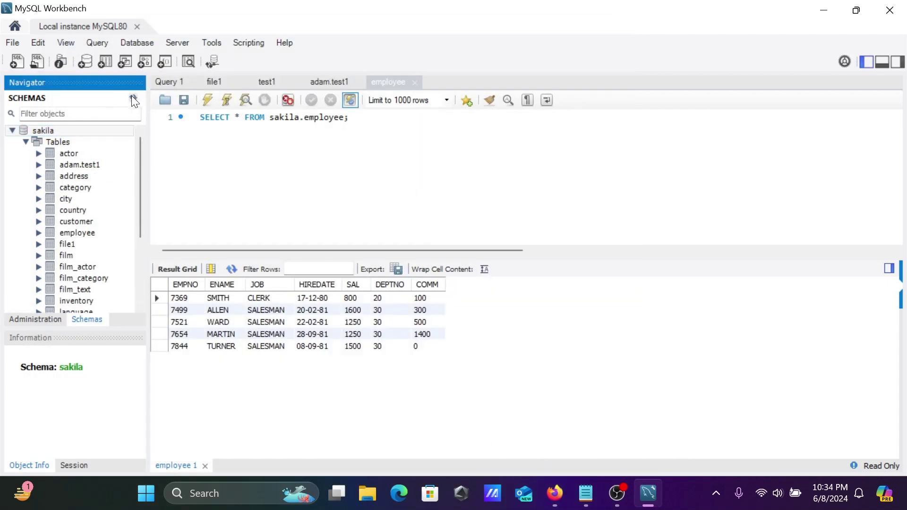
right_click(75, 166)
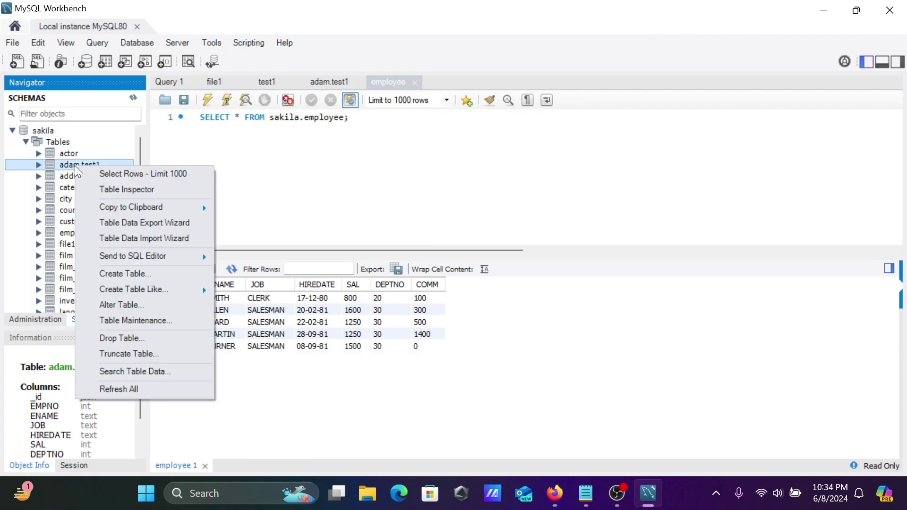
left_click(105, 173)
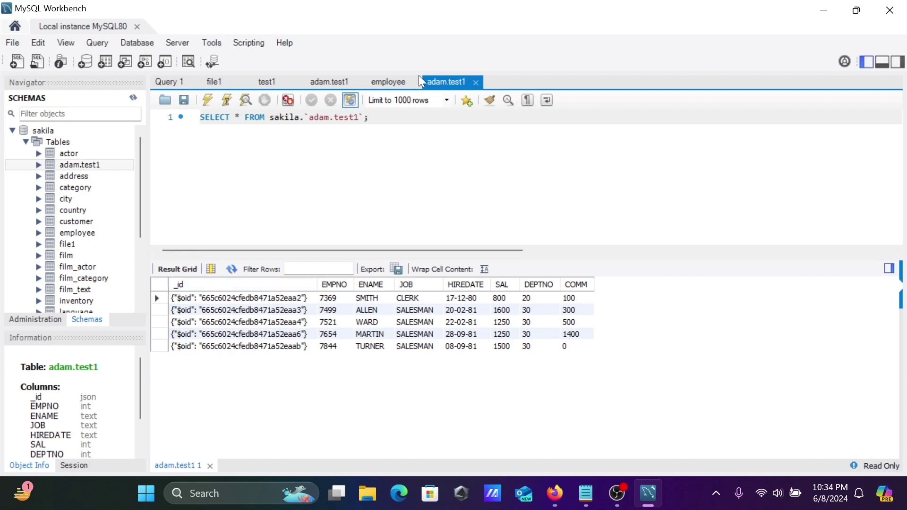
left_click(387, 81)
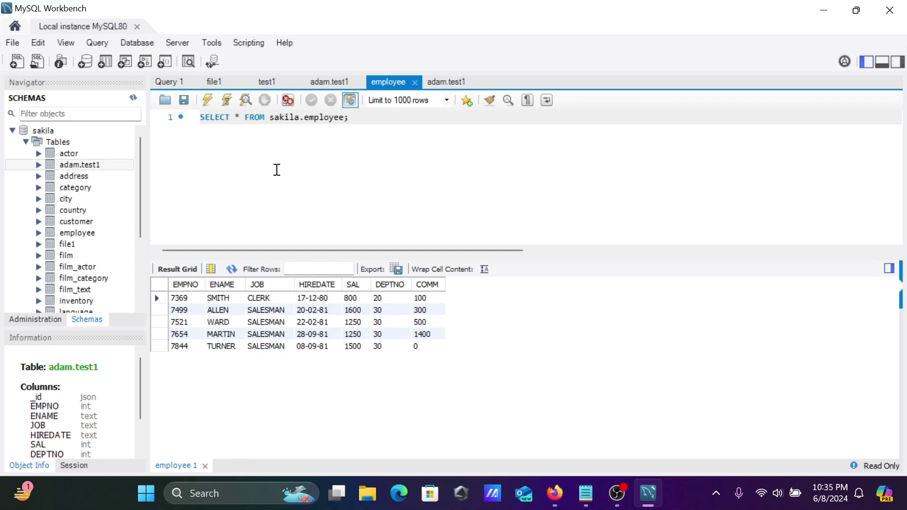
- Bring the Zedd.txt Notepad window to the front from the taskbar
left_click(586, 494)
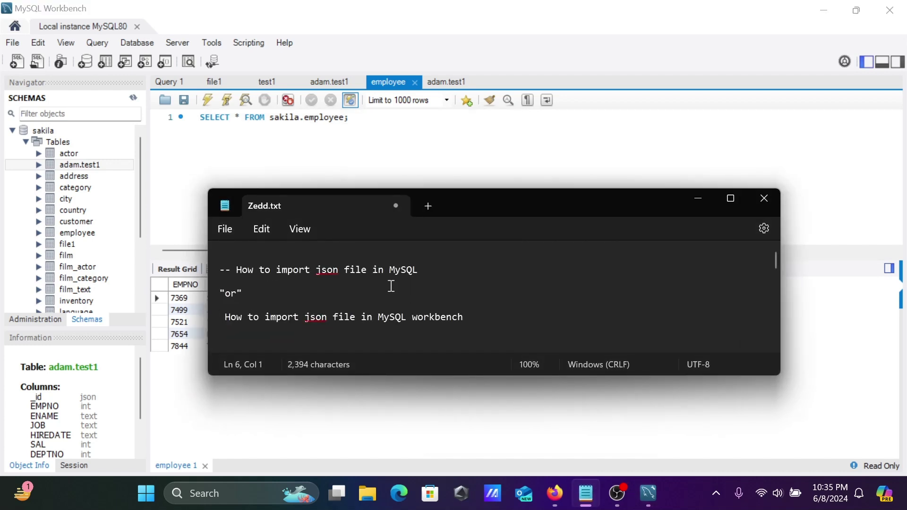